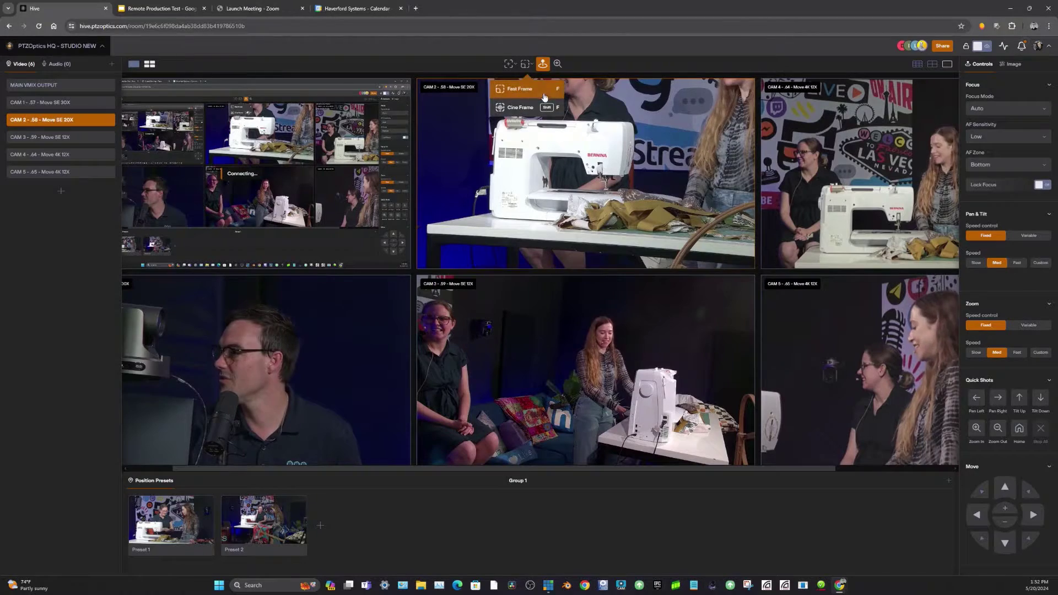
# Box-zoom CAM 2 onto the sewing machine, then show CAM 2 alone in single view
pyautogui.click(527, 64)
pyautogui.click(600, 178)
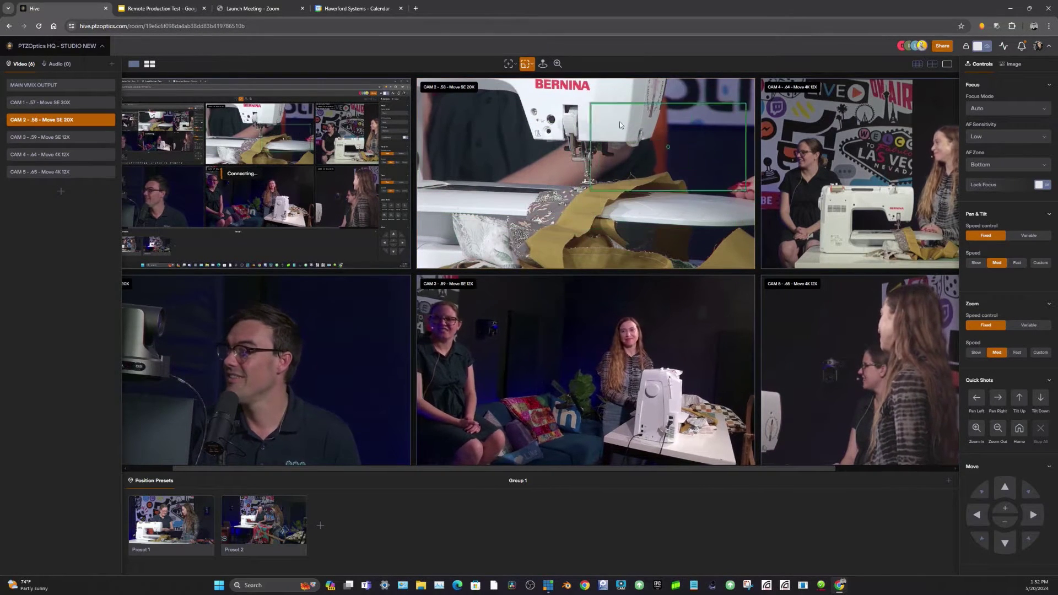
pyautogui.click(130, 67)
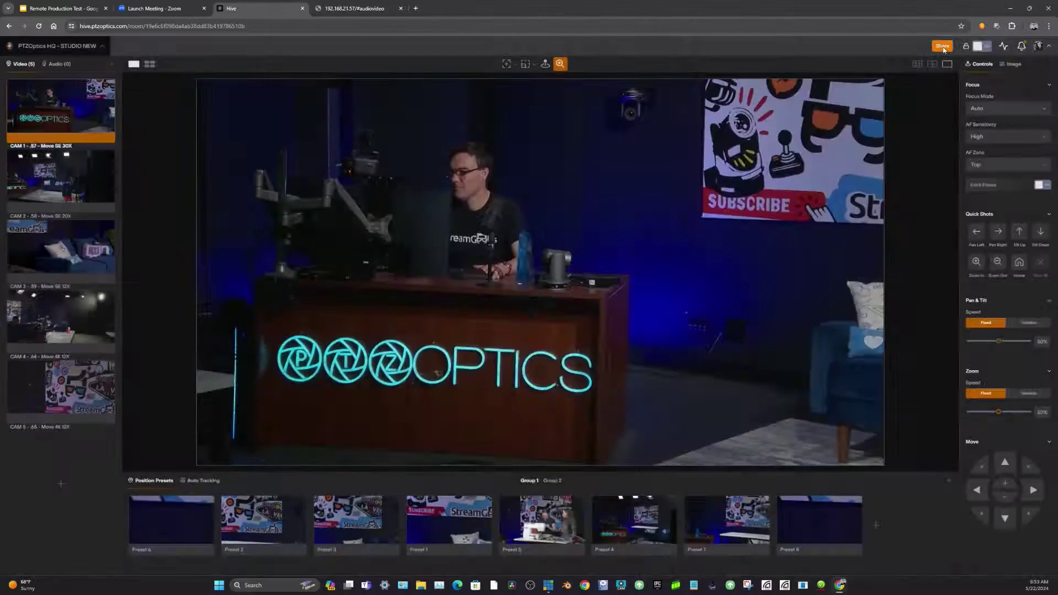
# In Share, enter a new invitee's e-mail address and keep the Viewer role
pyautogui.click(942, 47)
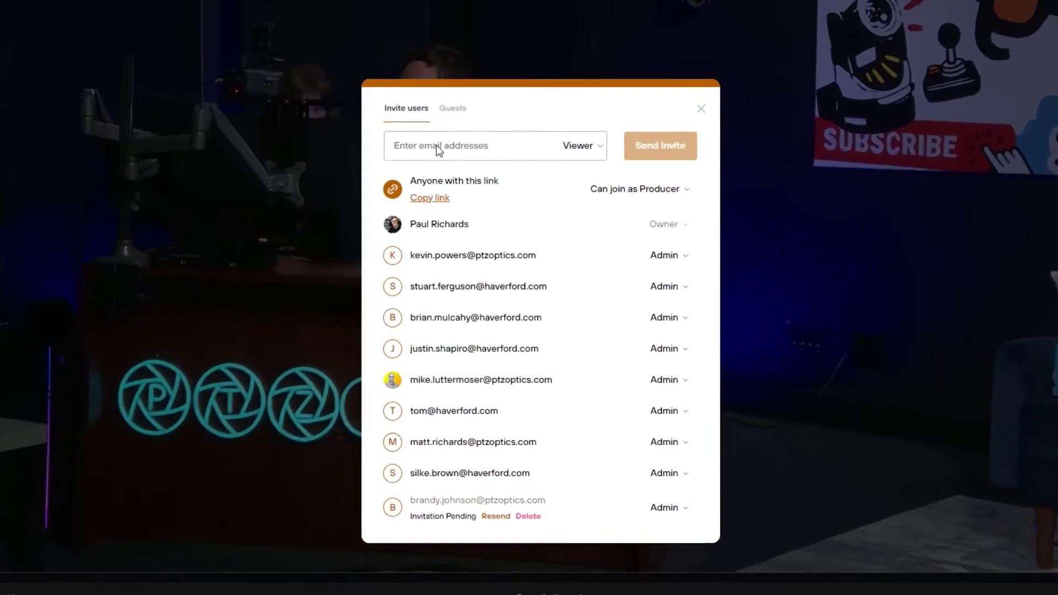
pyautogui.click(455, 187)
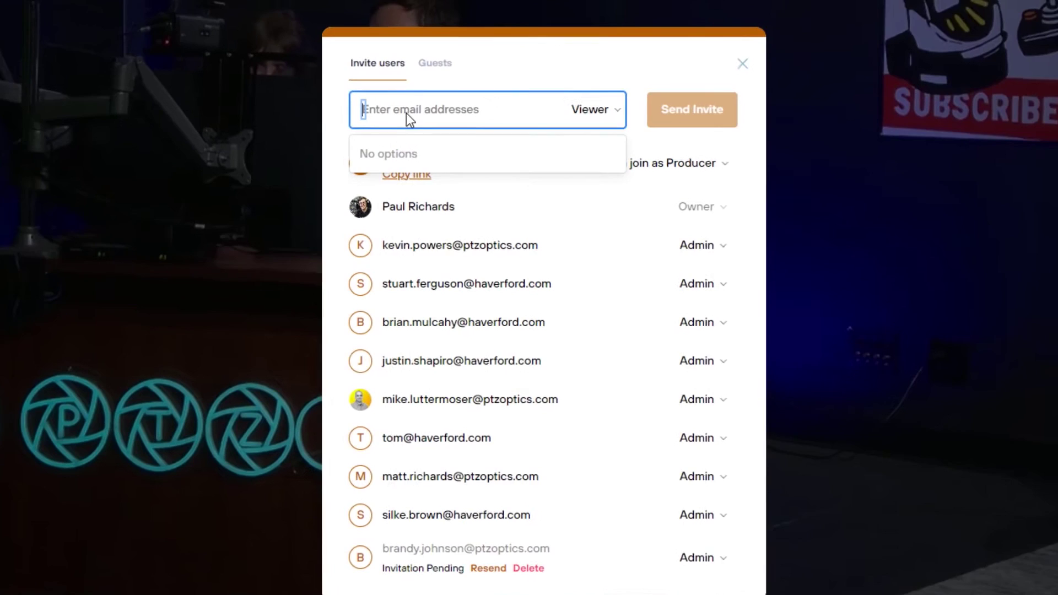
pyautogui.write('anyemail')
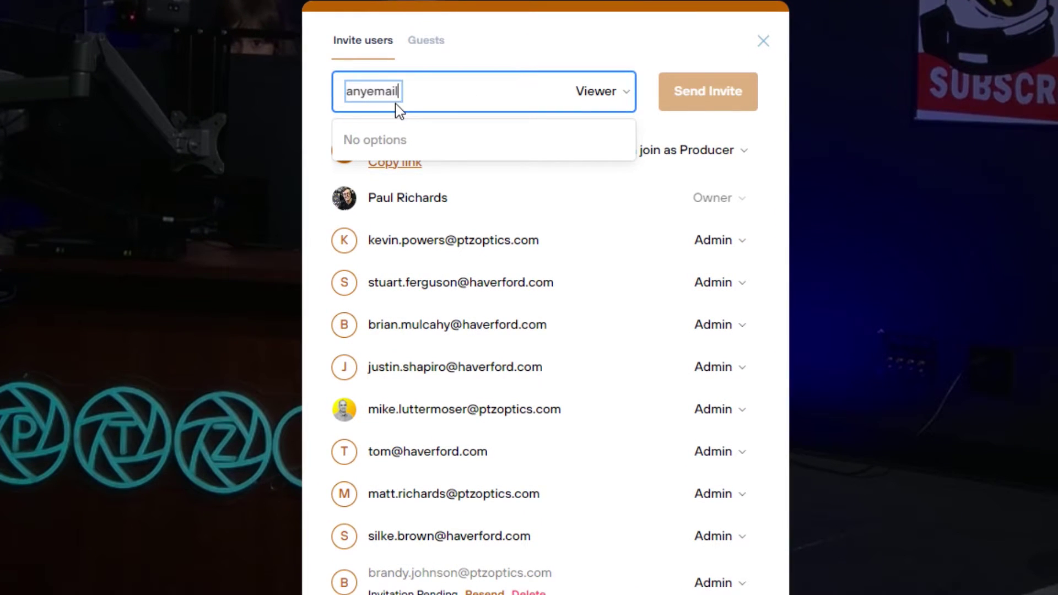
pyautogui.write('@addre')
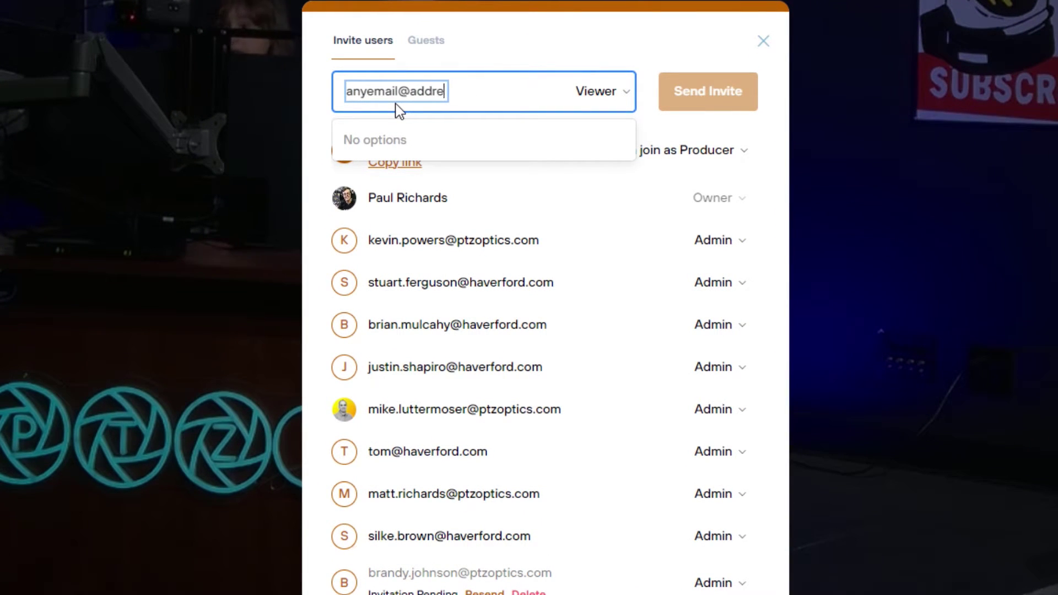
pyautogui.write('ss.com')
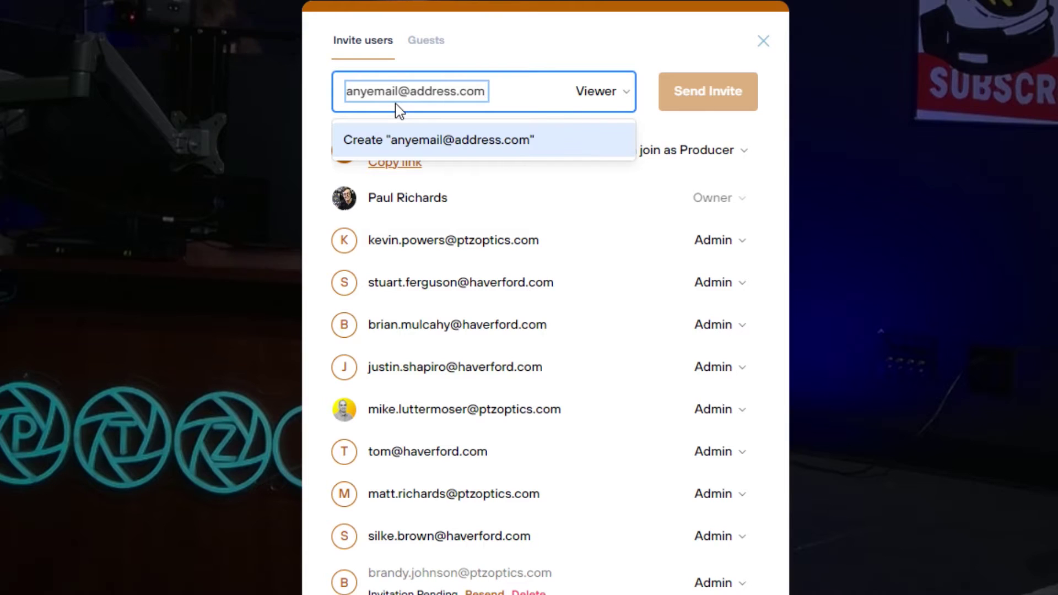
pyautogui.click(600, 99)
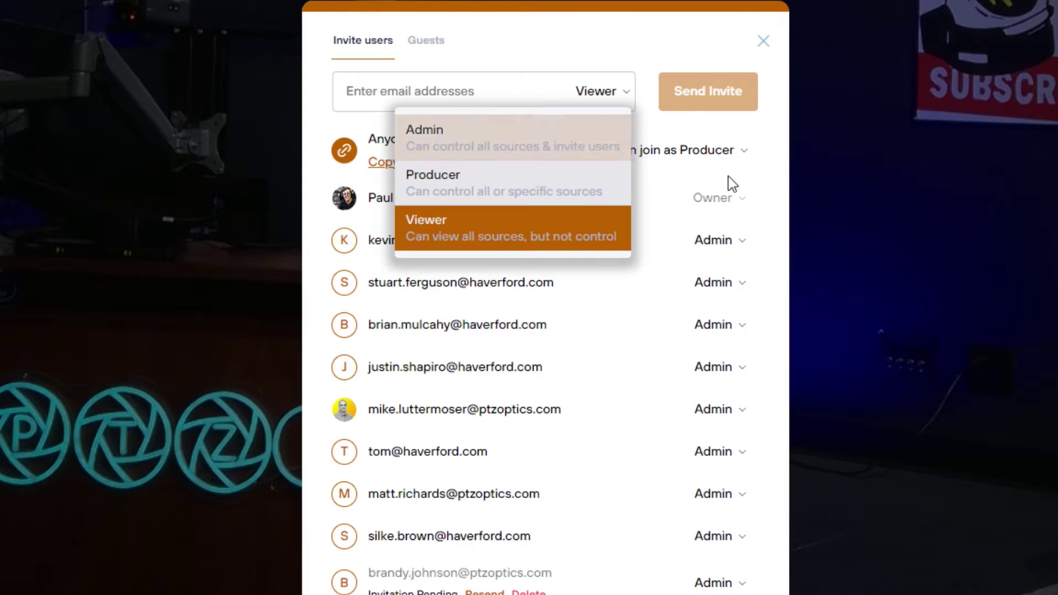
pyautogui.click(722, 246)
# Browse access expiration times for an existing Admin user, then cancel without setting one
pyautogui.click(720, 246)
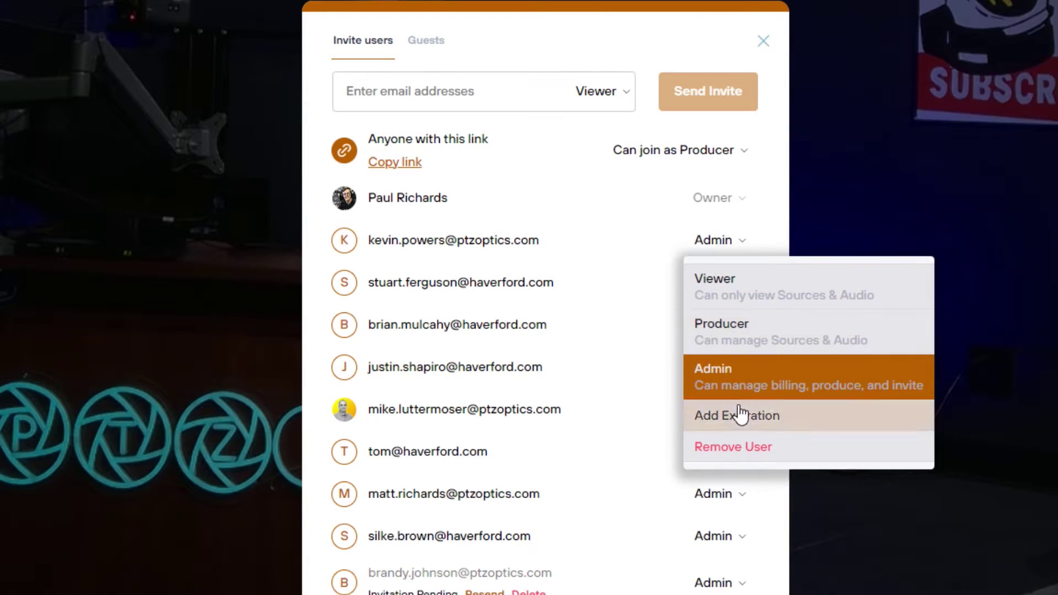
pyautogui.click(717, 413)
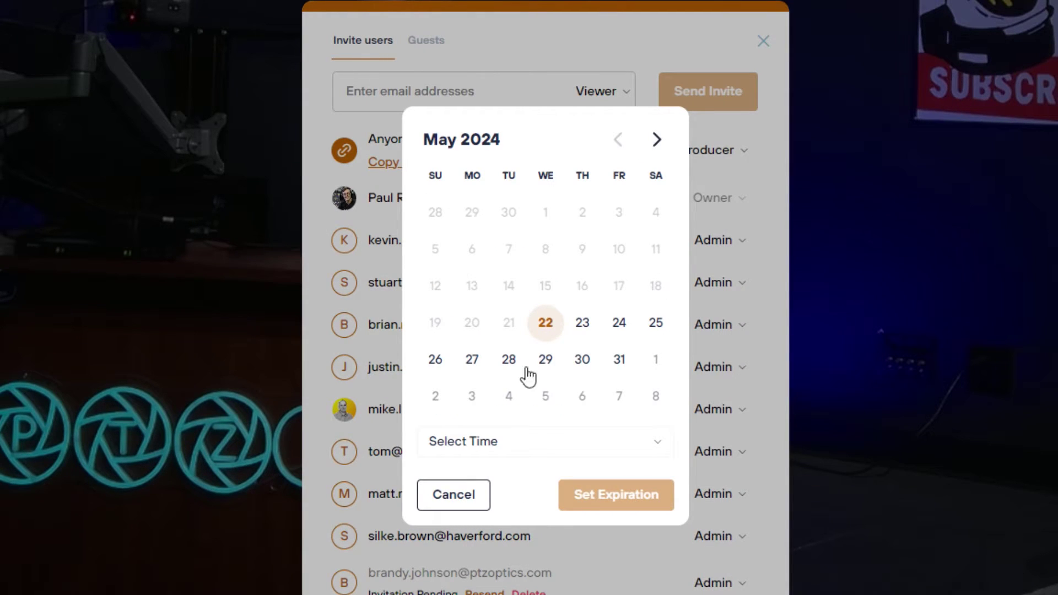
pyautogui.click(515, 438)
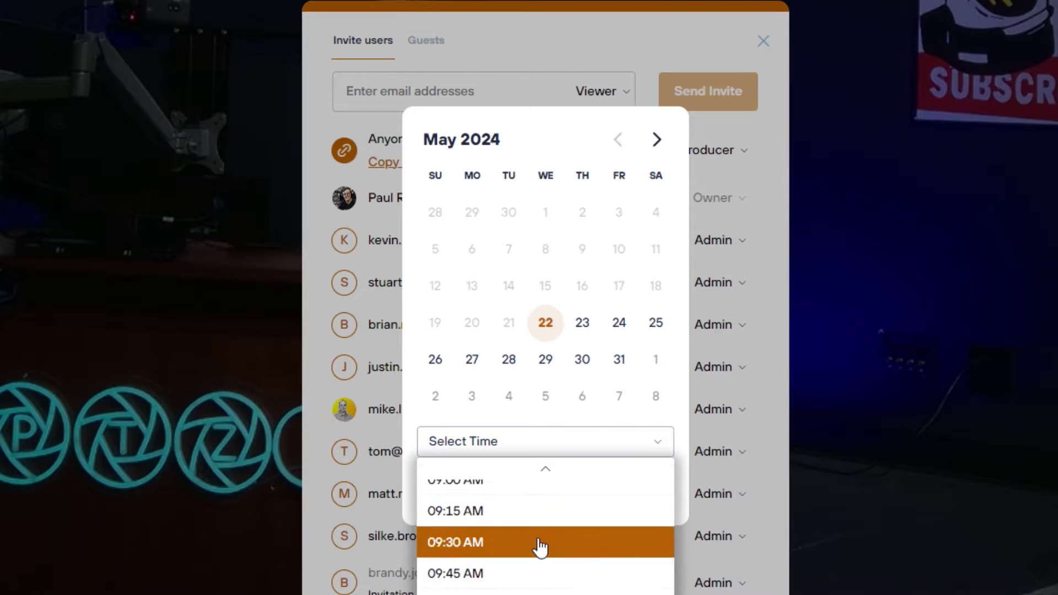
pyautogui.scroll(-5, 540, 546)
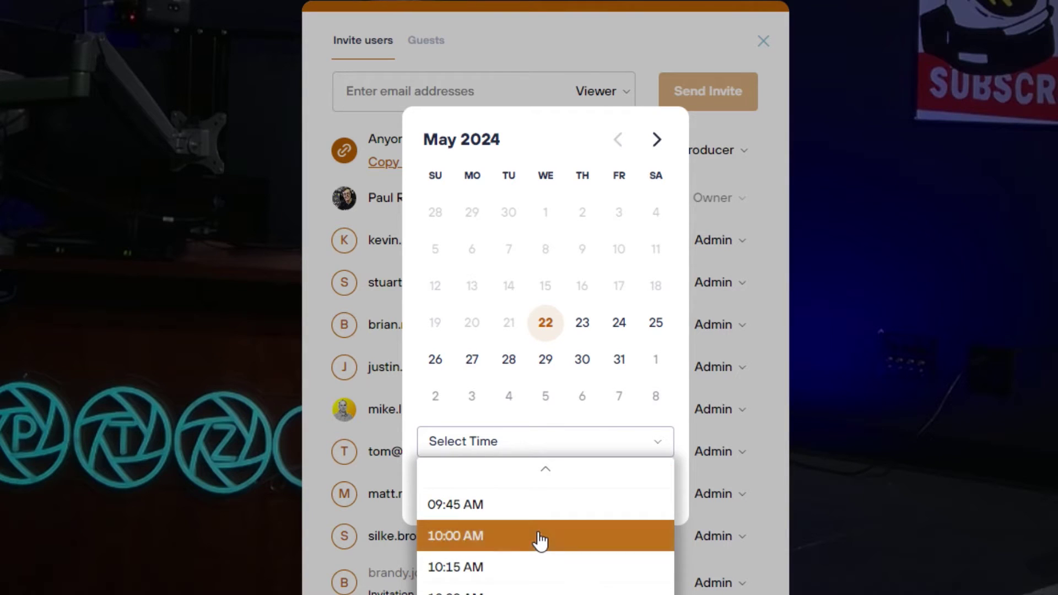
pyautogui.click(540, 278)
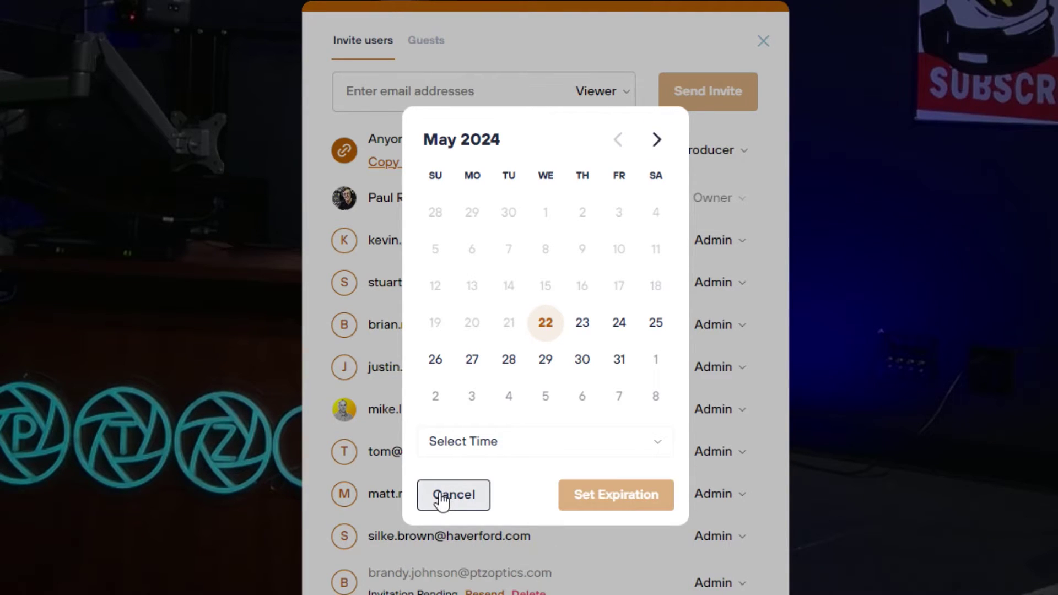
pyautogui.click(441, 496)
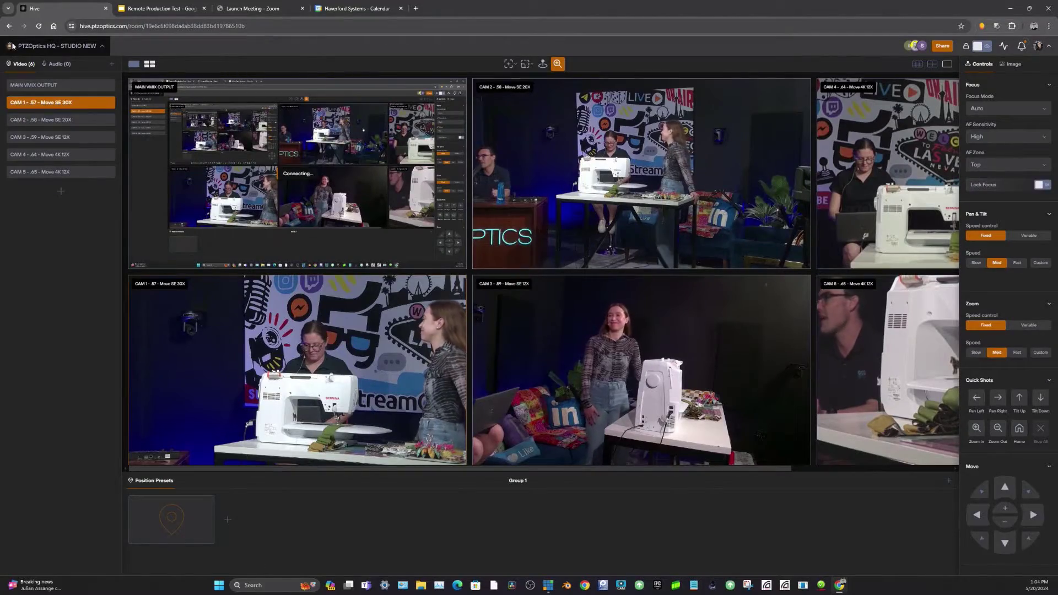
# Check and close CAM 2's Advanced settings, then open the Monitoring view of video sources
pyautogui.click(95, 122)
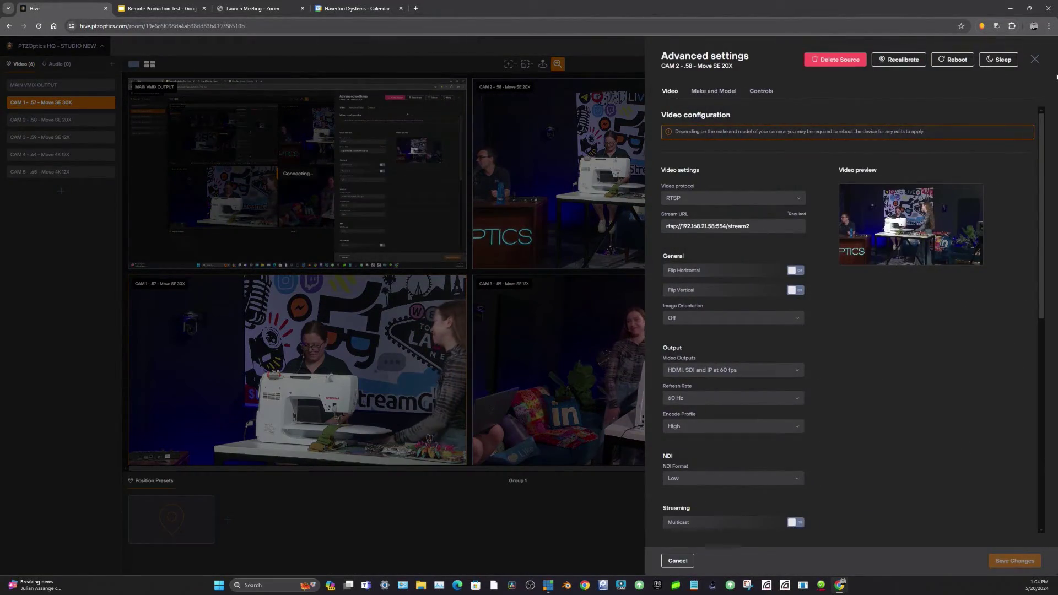
pyautogui.click(1034, 59)
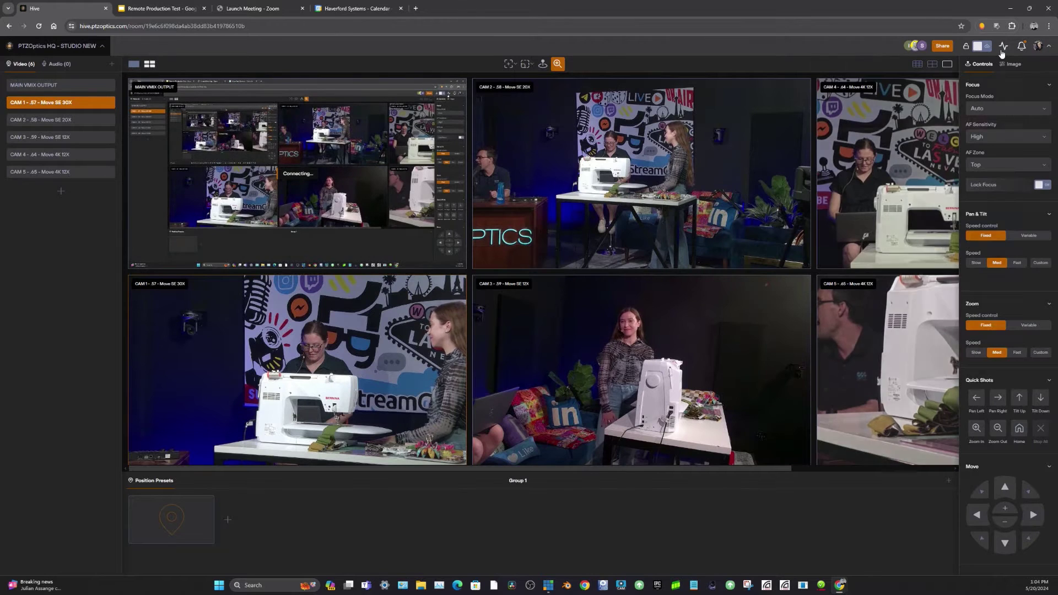
pyautogui.click(1002, 46)
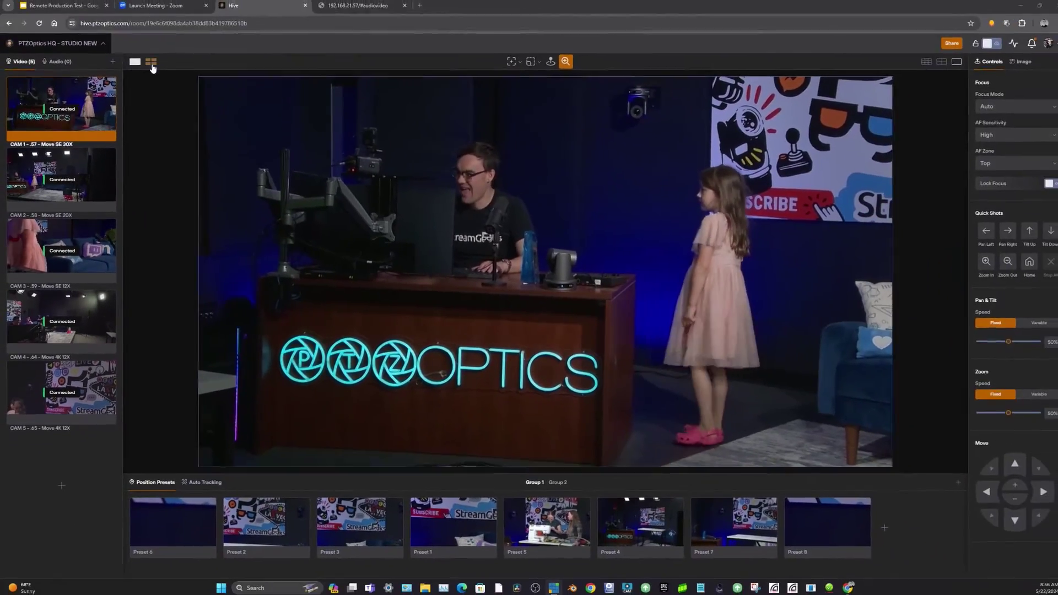
# In the grid layout, select CAM 3, area-zoom onto the girl's face, then zoom back out to the couch
pyautogui.click(151, 63)
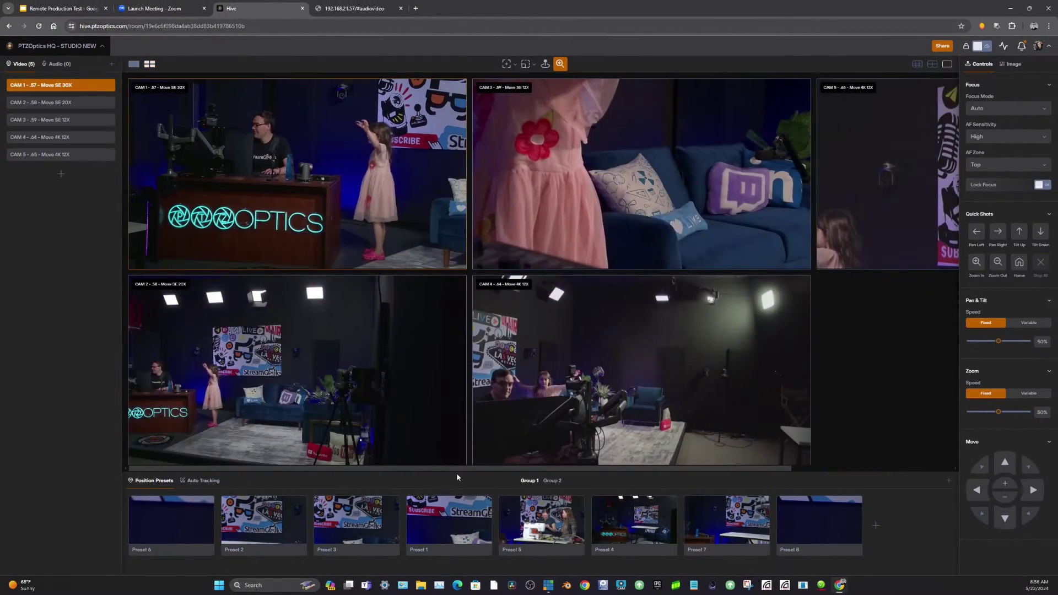
pyautogui.moveTo(457, 472); pyautogui.dragTo(468, 102)
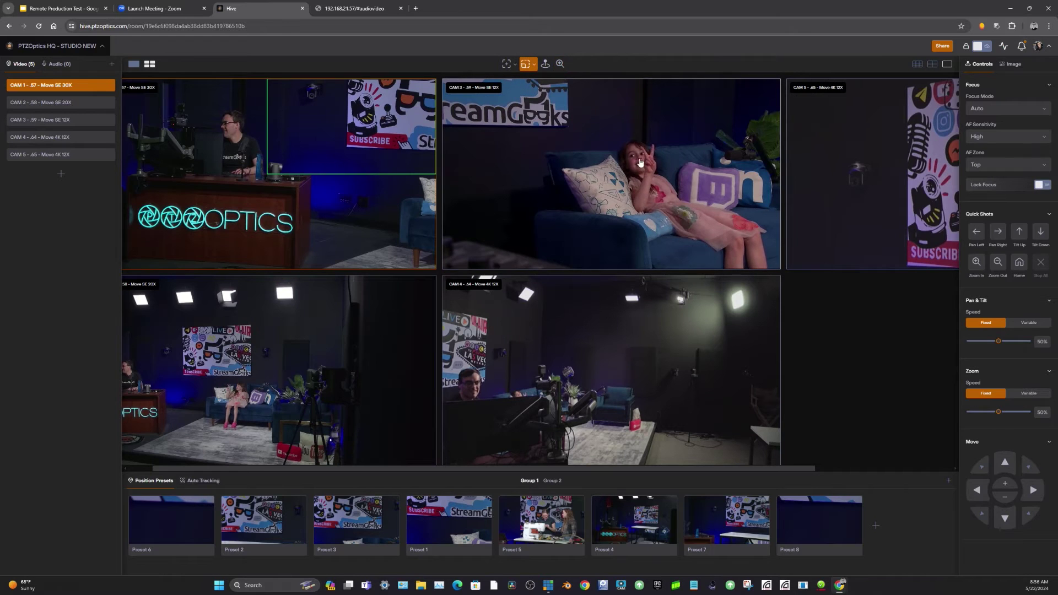
pyautogui.click(640, 162)
pyautogui.click(580, 157)
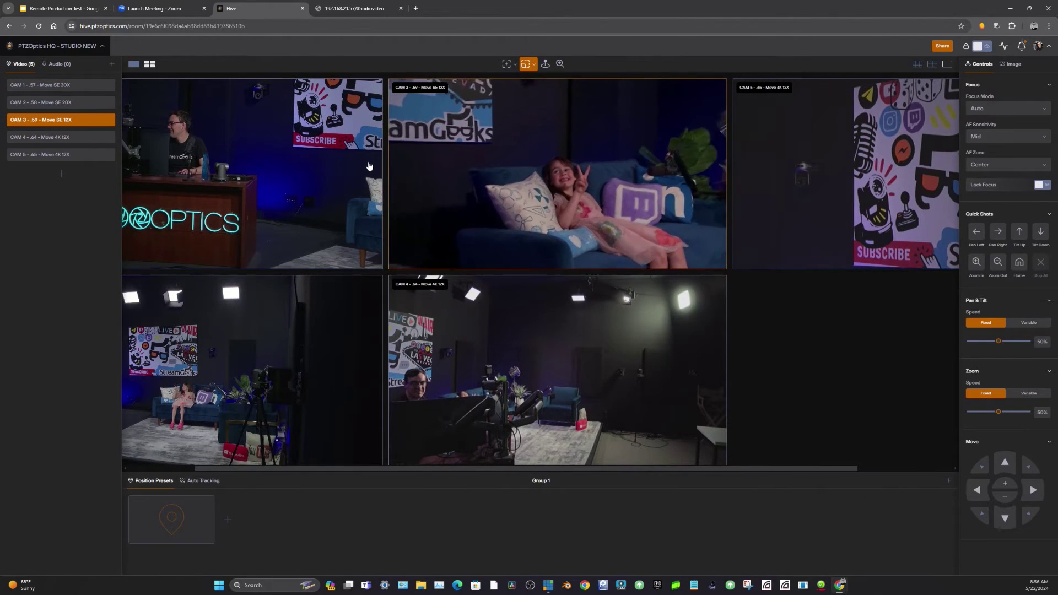
pyautogui.click(544, 176)
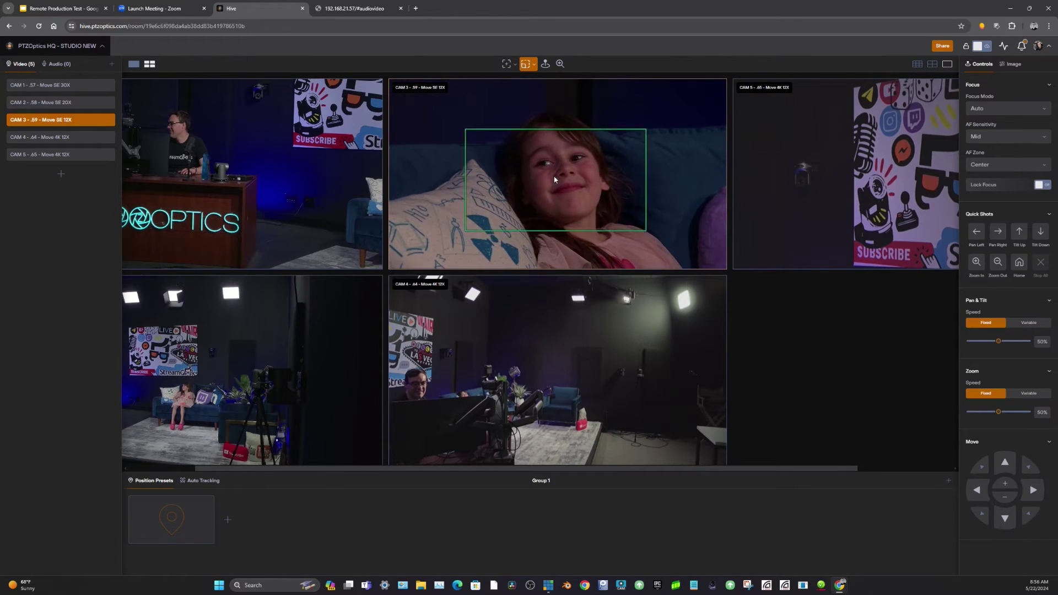
pyautogui.click(581, 166)
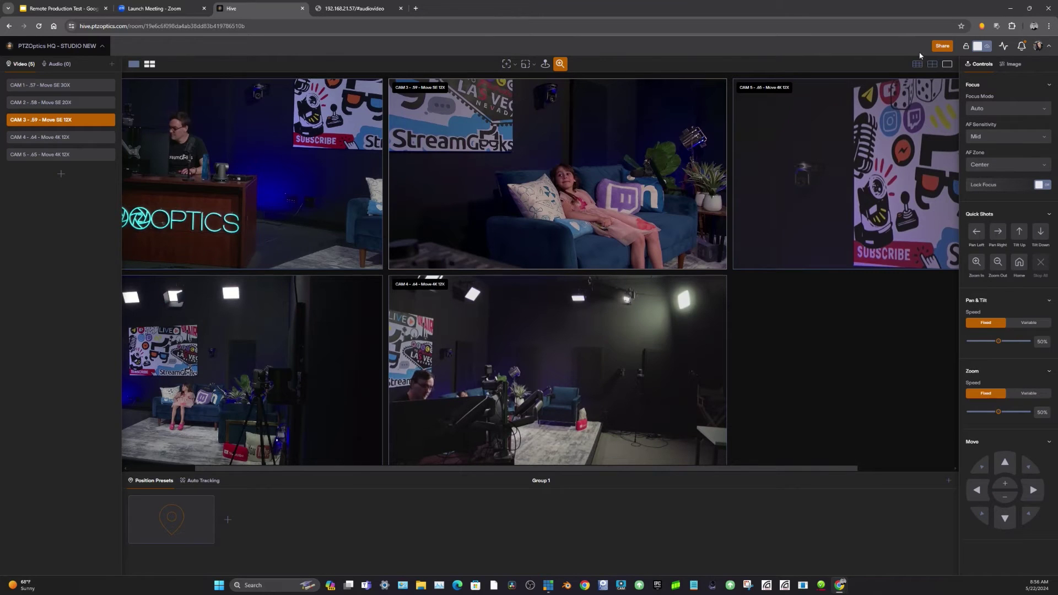
pyautogui.click(1003, 48)
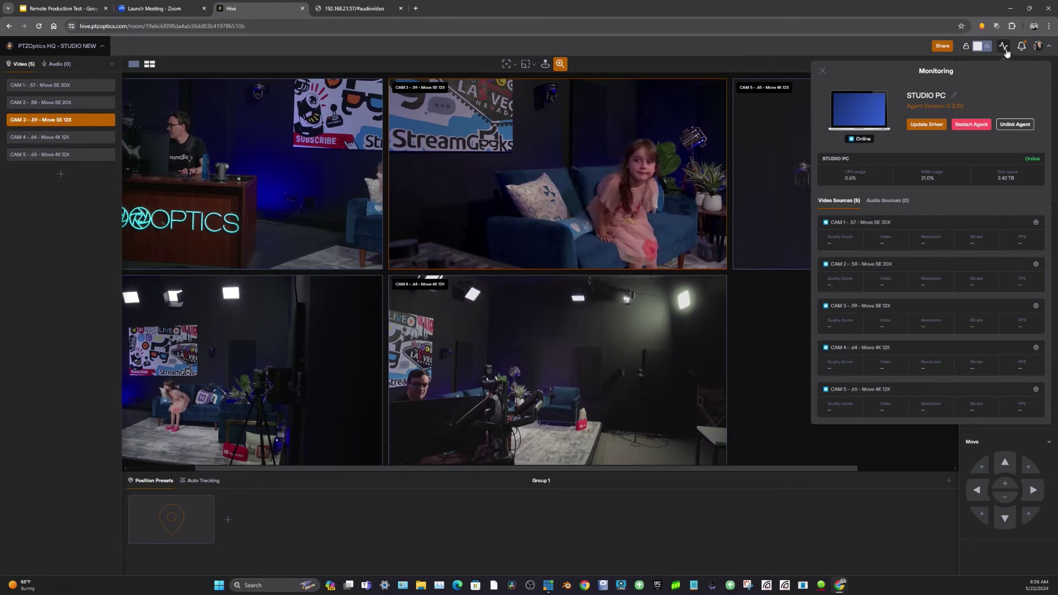
pyautogui.click(1006, 51)
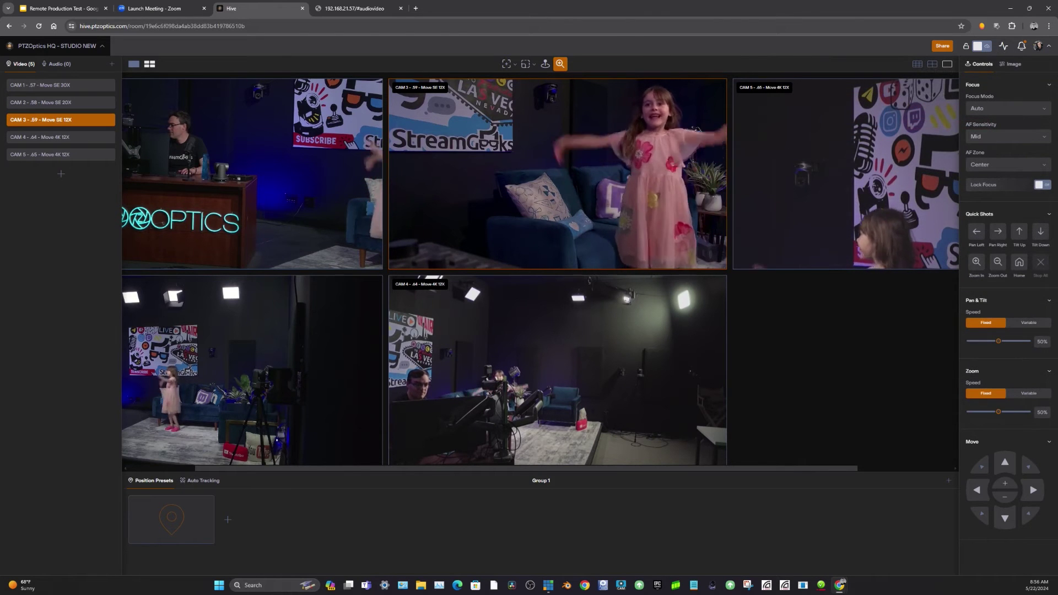
pyautogui.click(61, 174)
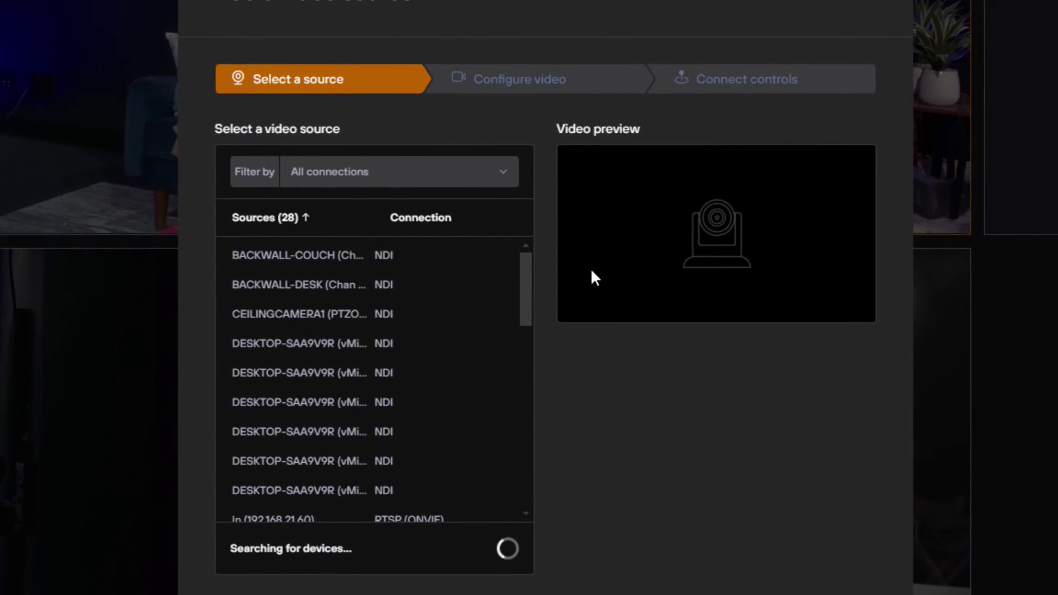
pyautogui.moveTo(528, 264); pyautogui.dragTo(516, 453)
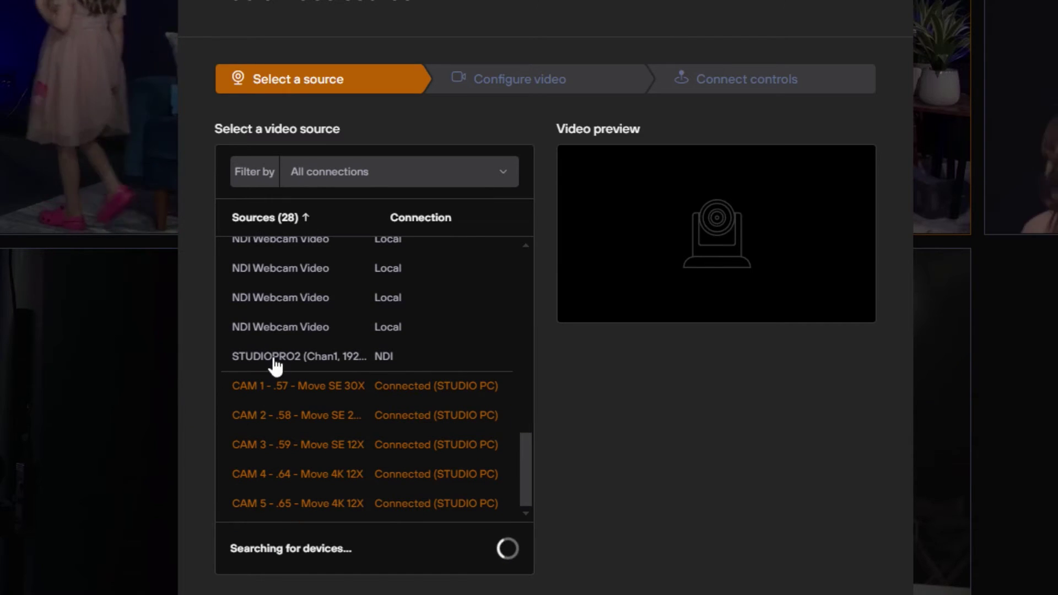
pyautogui.scroll(10, 430, 477)
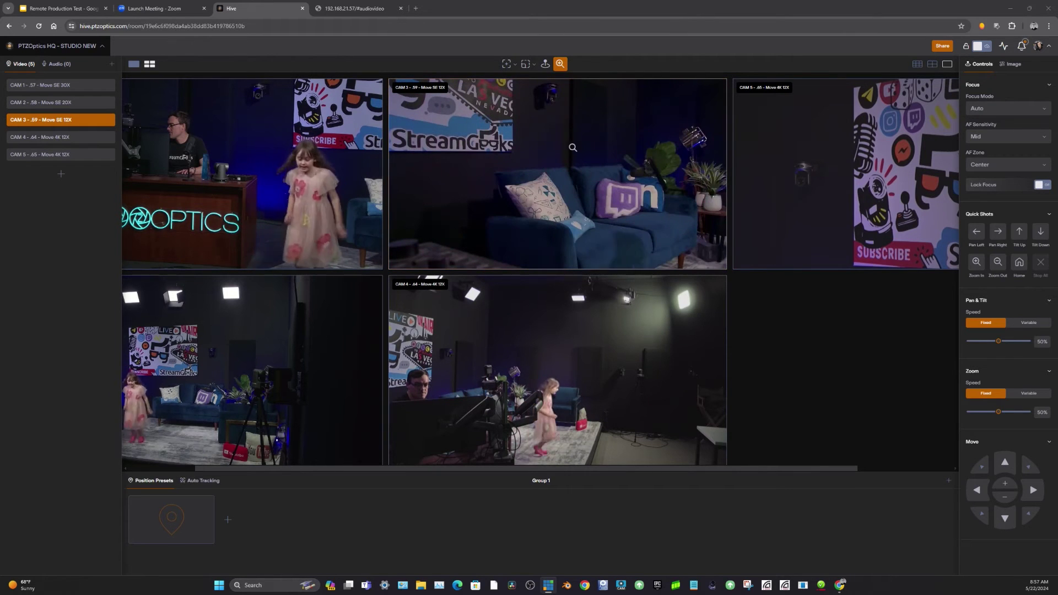
# Pan CAM 3 right with the joystick tool and show it alone in single view
pyautogui.click(547, 64)
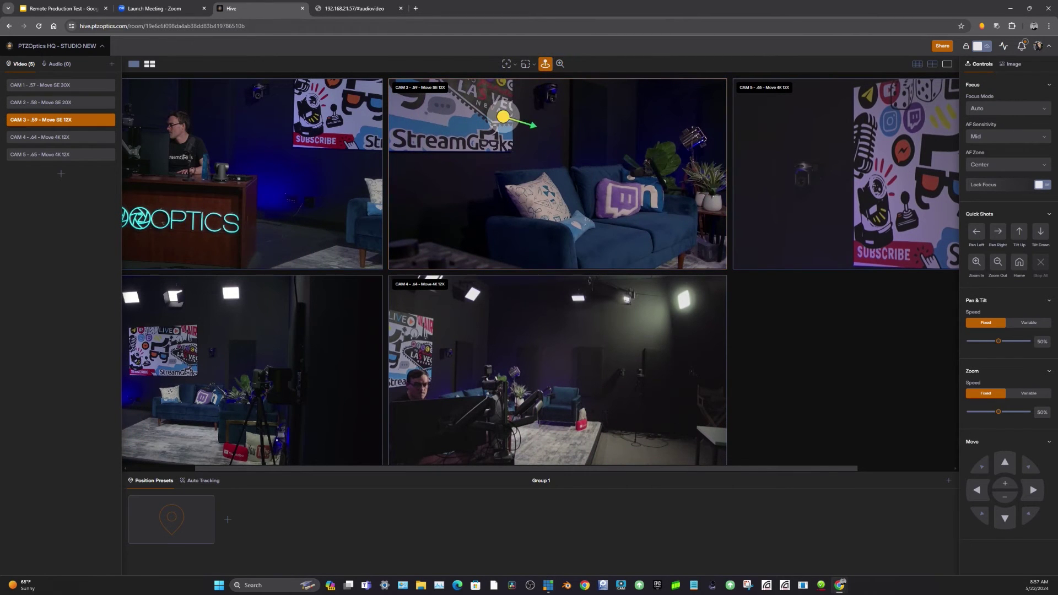
pyautogui.moveTo(533, 125); pyautogui.dragTo(588, 104)
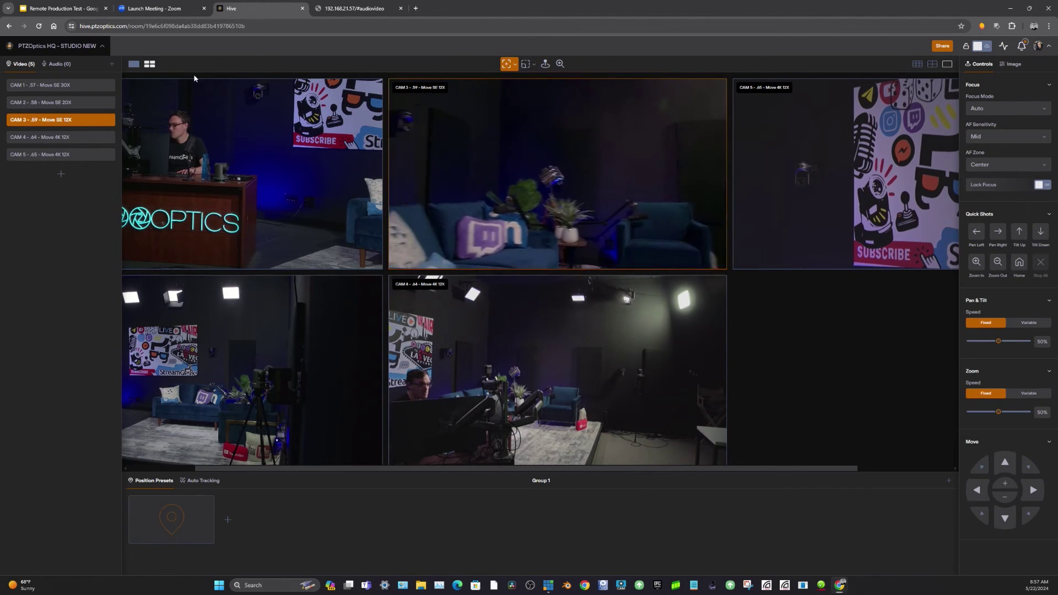
pyautogui.click(134, 64)
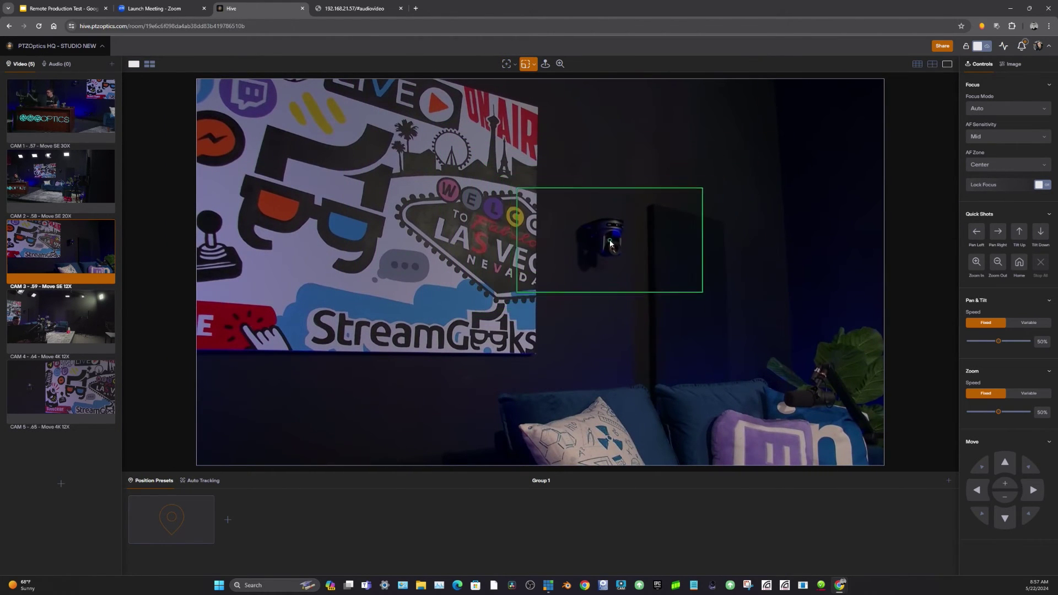
# Area-zoom CAM 3 onto the wall camera by the Las Vegas poster and tilt slightly down
pyautogui.click(609, 241)
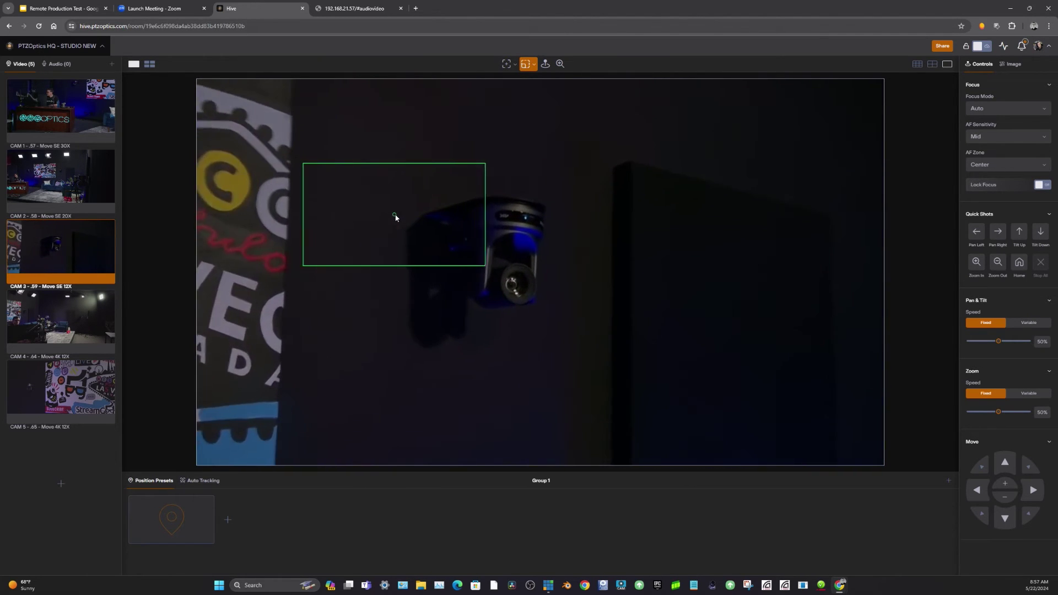
pyautogui.click(485, 225)
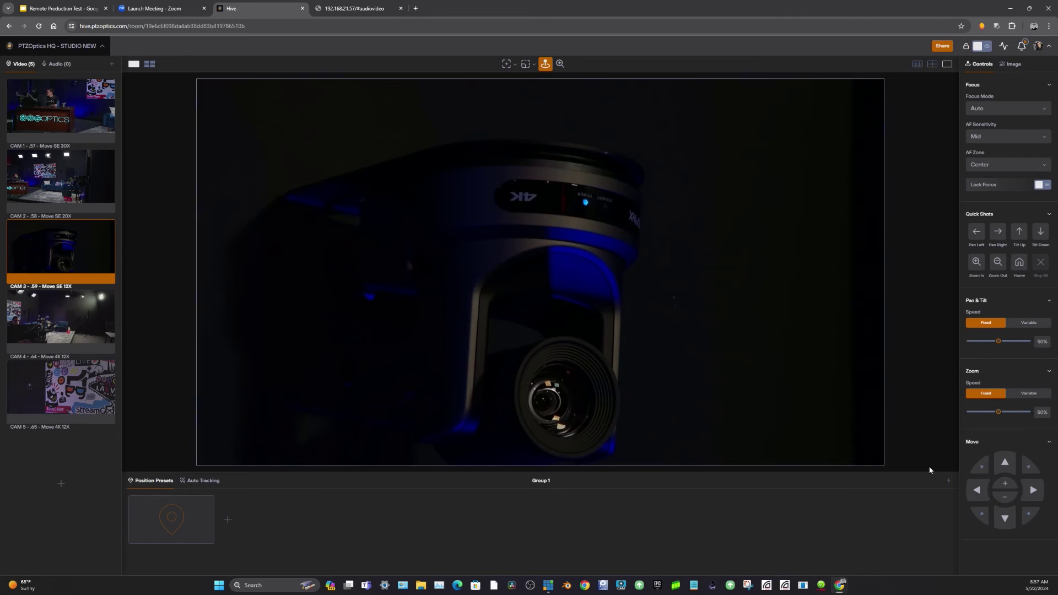
pyautogui.click(1006, 517)
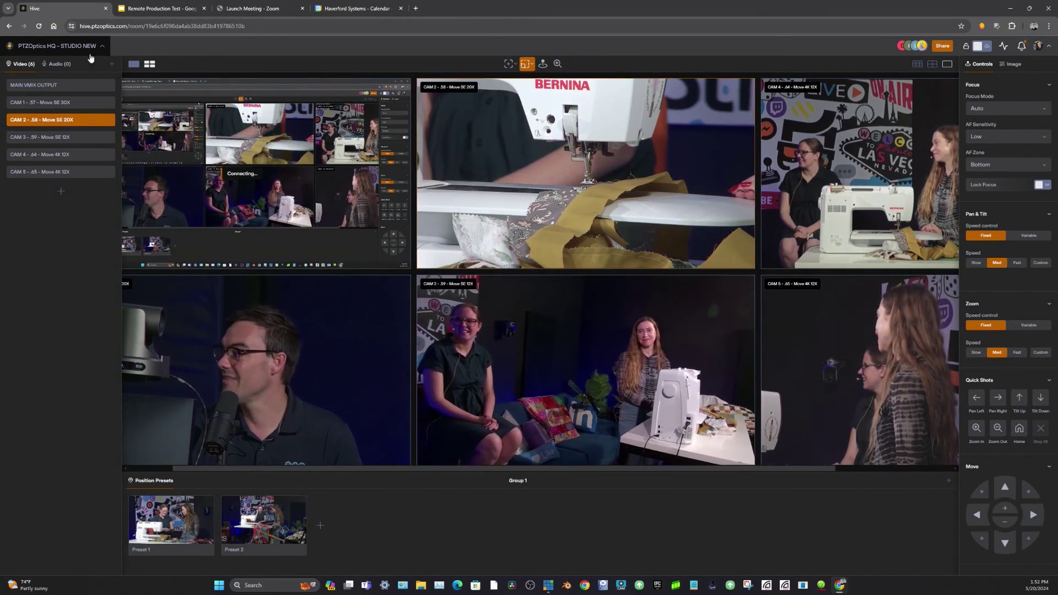
# Enlarge CAM 2 in single view, showing the BERNINA sewing machine's needle and fabric close-up
pyautogui.click(132, 66)
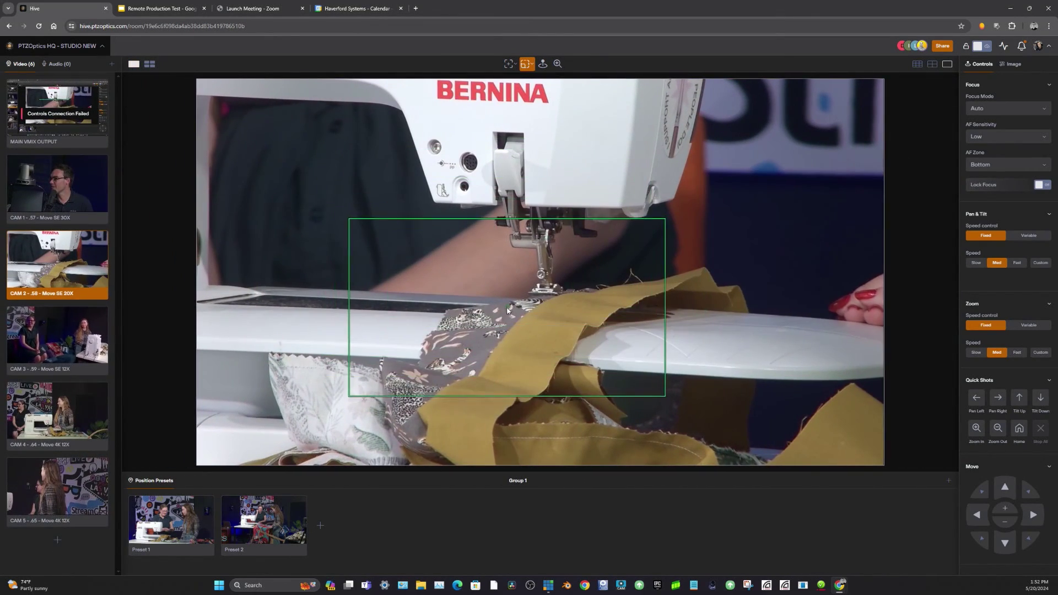